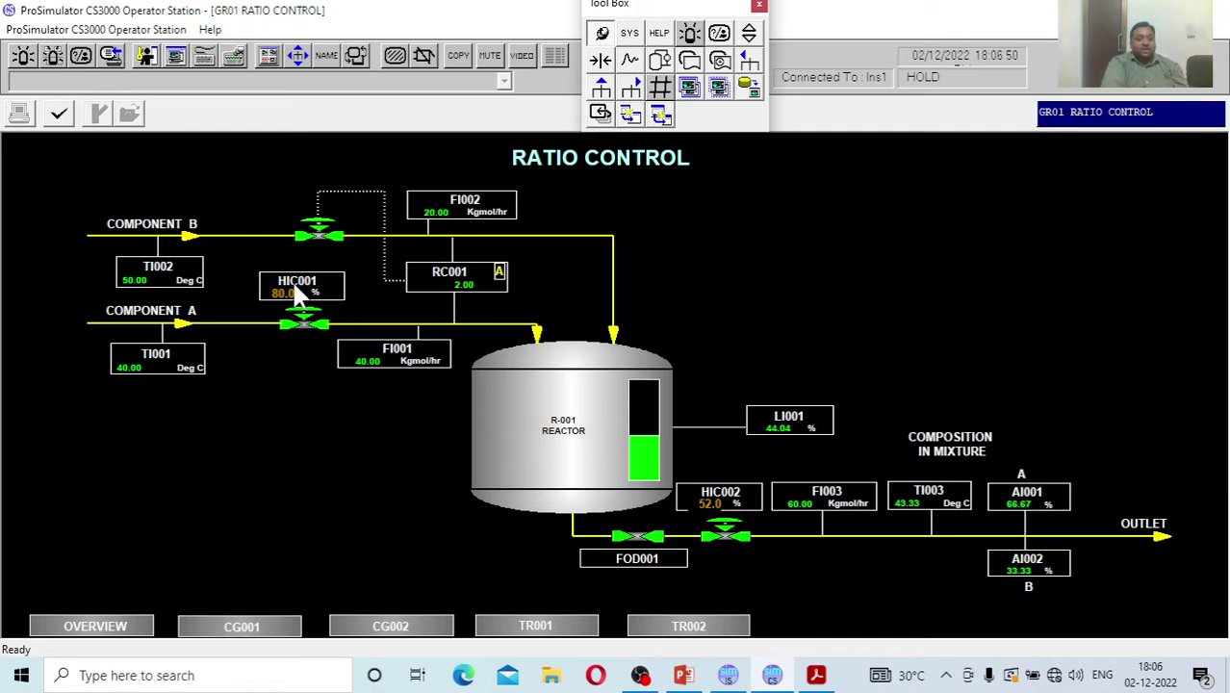
Step: Start the ratio control model running from the Instructor Station, then return to the operator graphic
{"action": "left_click", "coordinate": [729, 676]}
{"action": "left_click", "coordinate": [76, 69]}
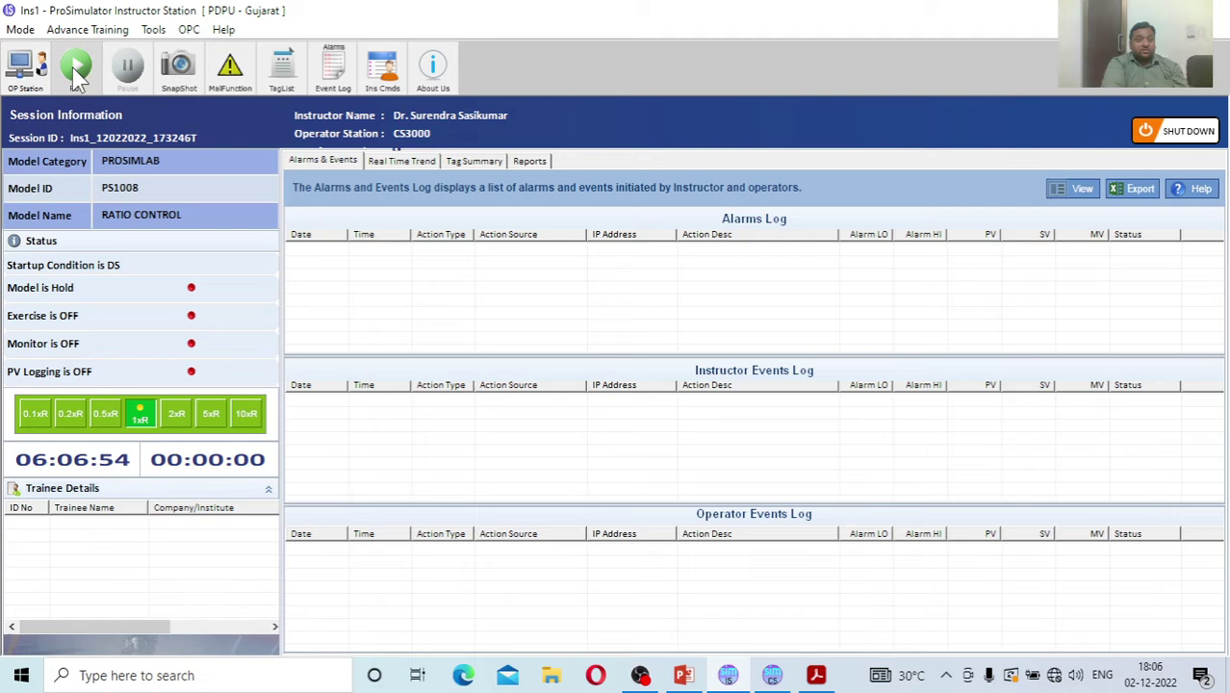
{"action": "left_click", "coordinate": [772, 677]}
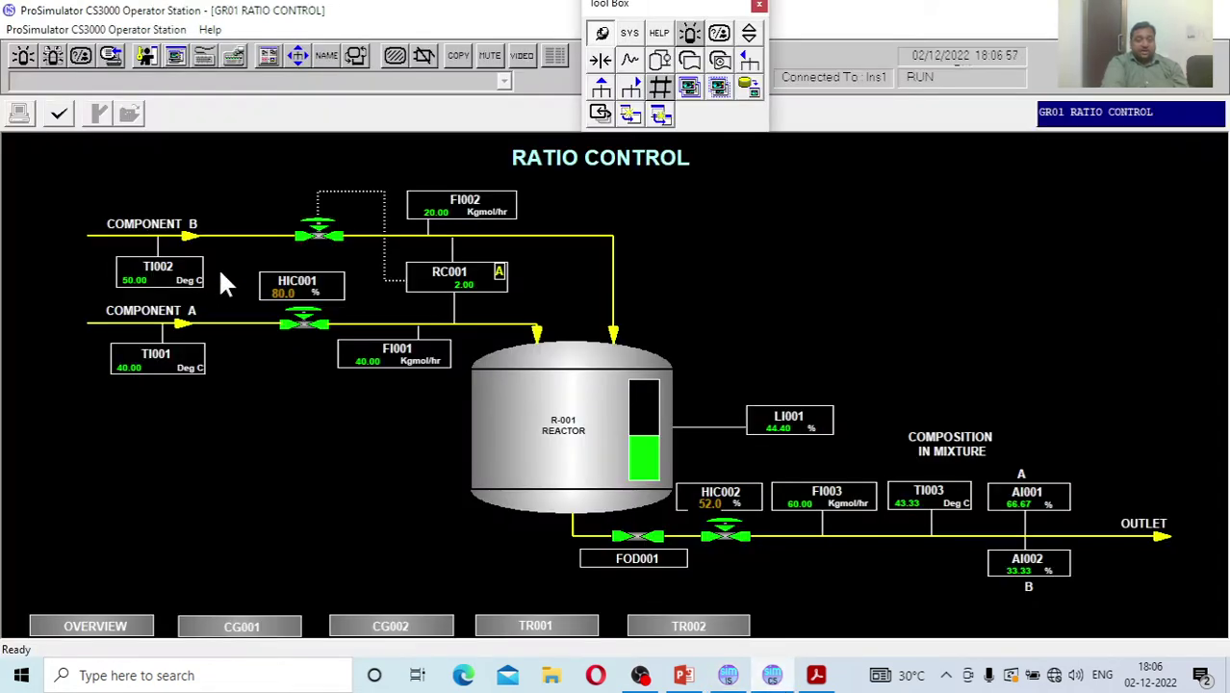
Step: Check the HIC001 feed A valve faceplate and its output entry, closing both without changes
{"action": "left_click", "coordinate": [289, 293]}
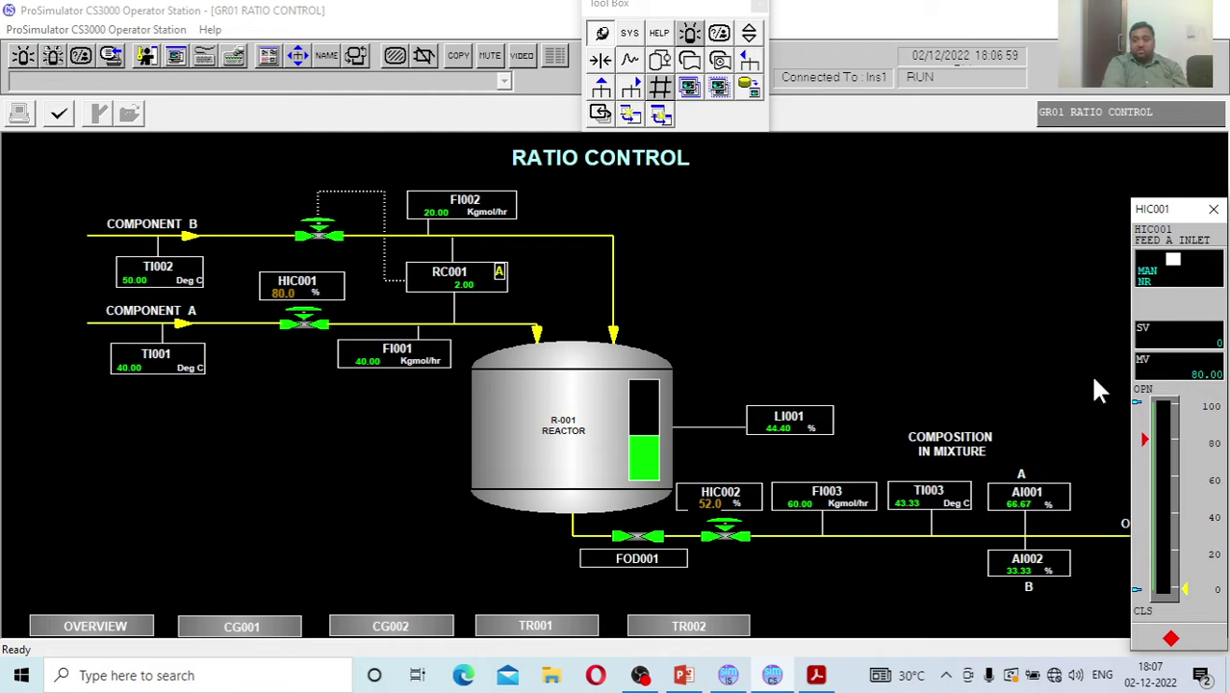
{"action": "left_click", "coordinate": [1175, 382]}
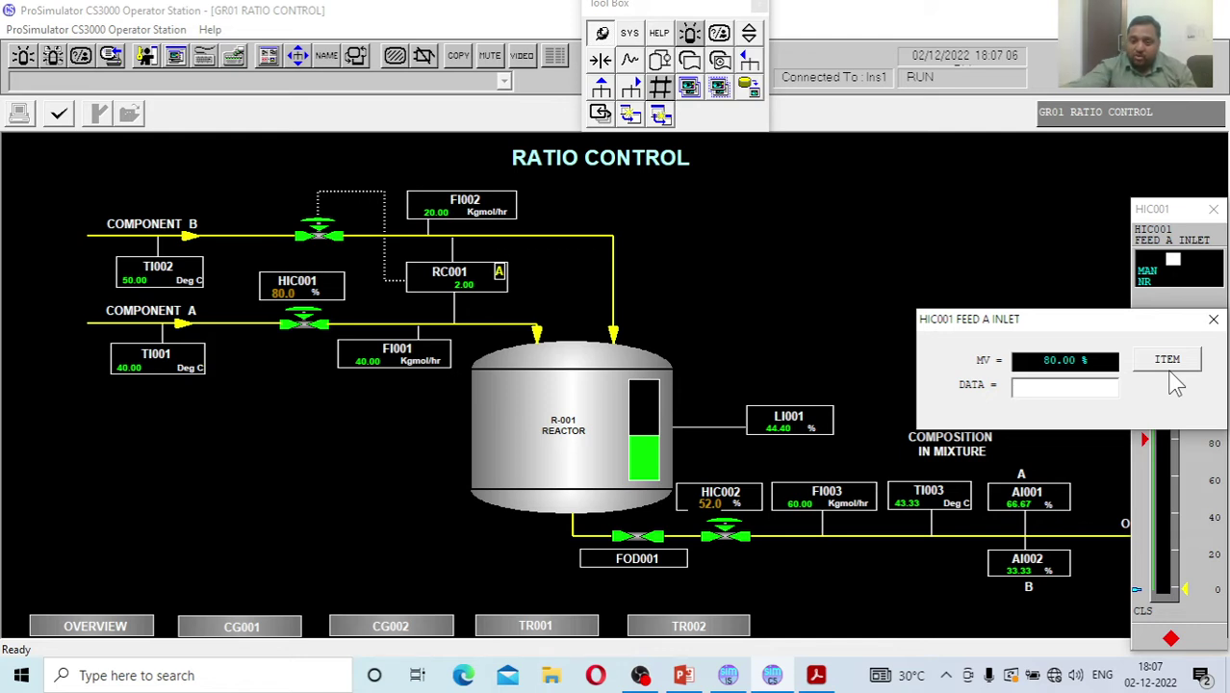
{"action": "left_click", "coordinate": [1213, 319]}
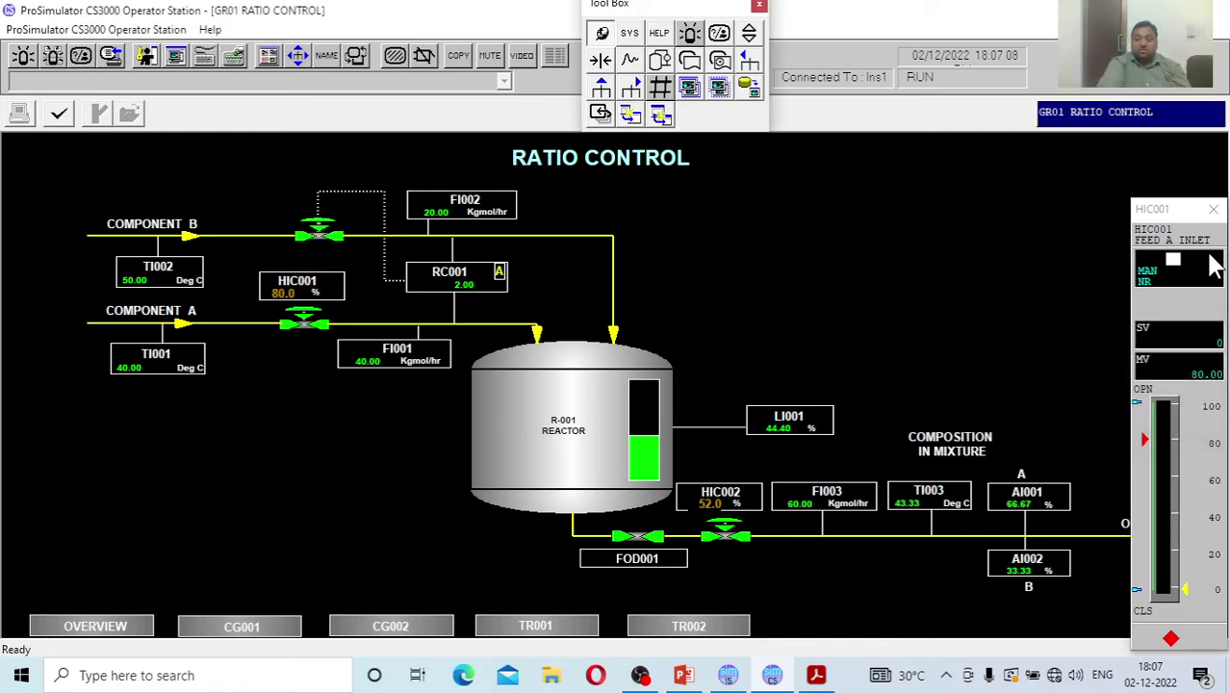
{"action": "left_click", "coordinate": [1213, 209]}
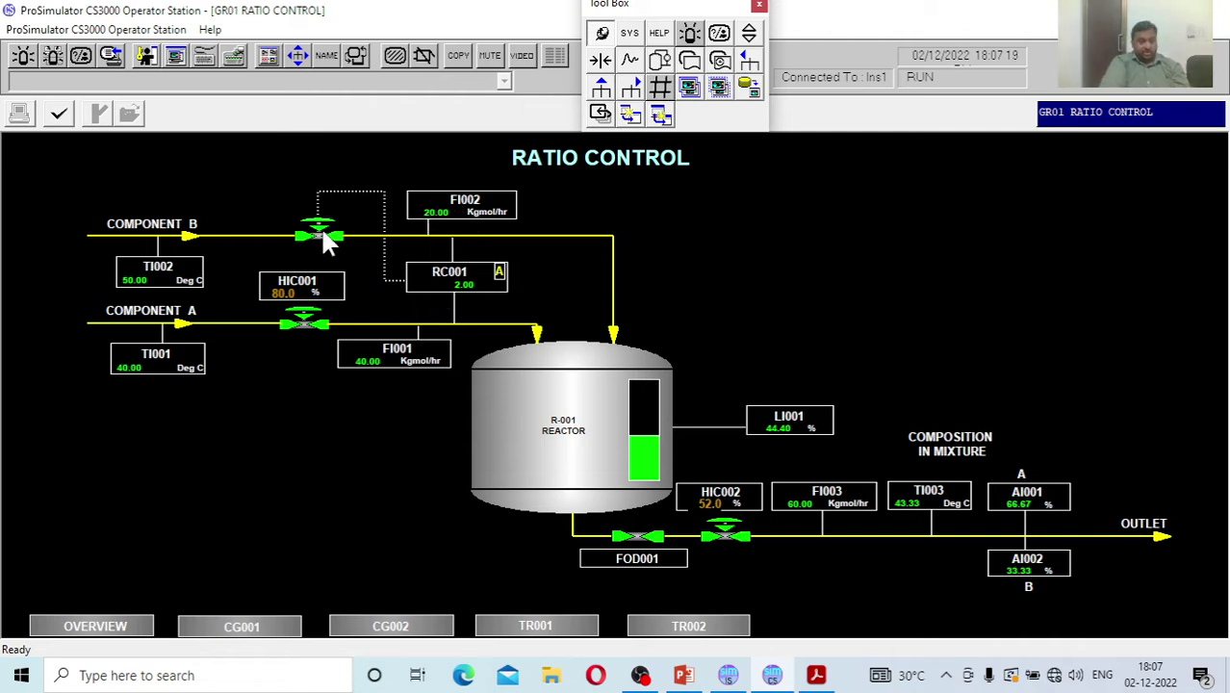
Step: Set the HIC001 feed A valve output to 60% and close its faceplate
{"action": "left_click", "coordinate": [316, 298]}
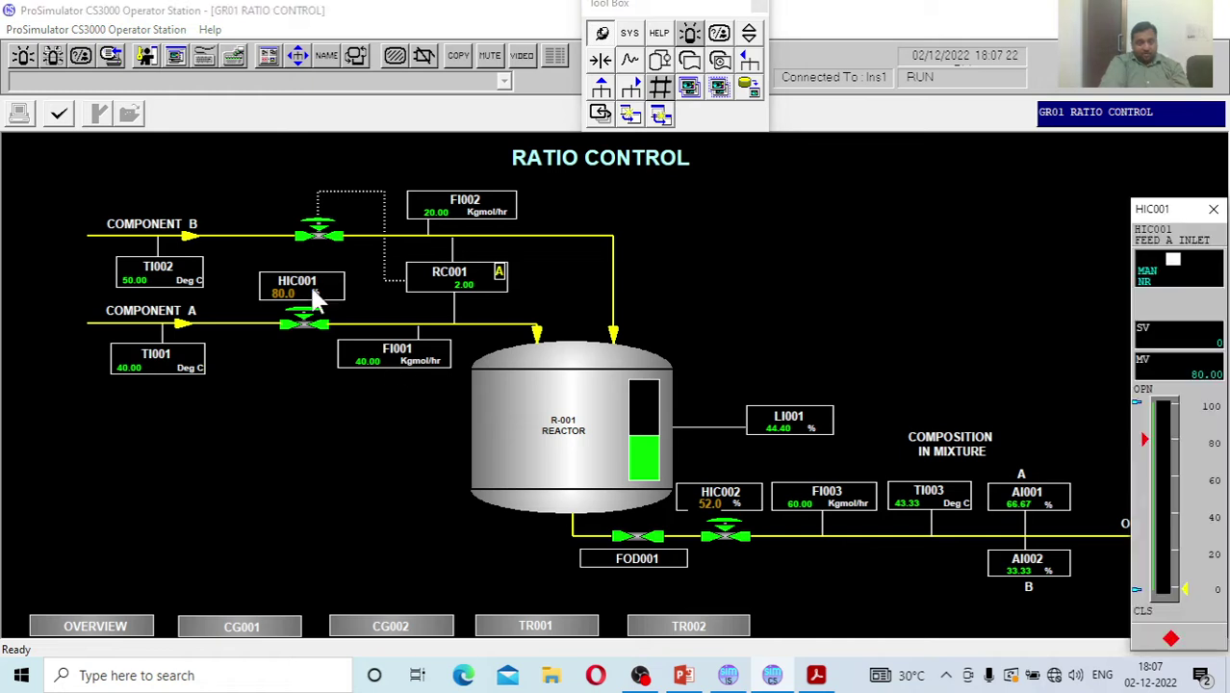
{"action": "left_click", "coordinate": [1183, 380]}
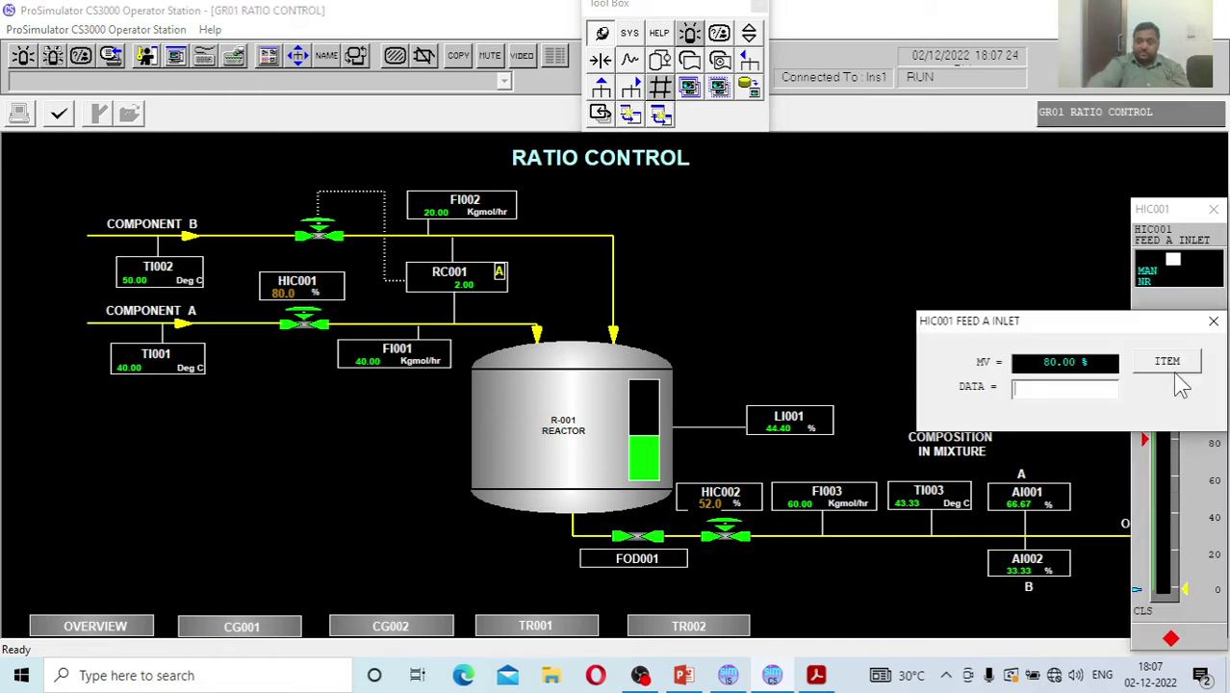
{"action": "type", "text": "60"}
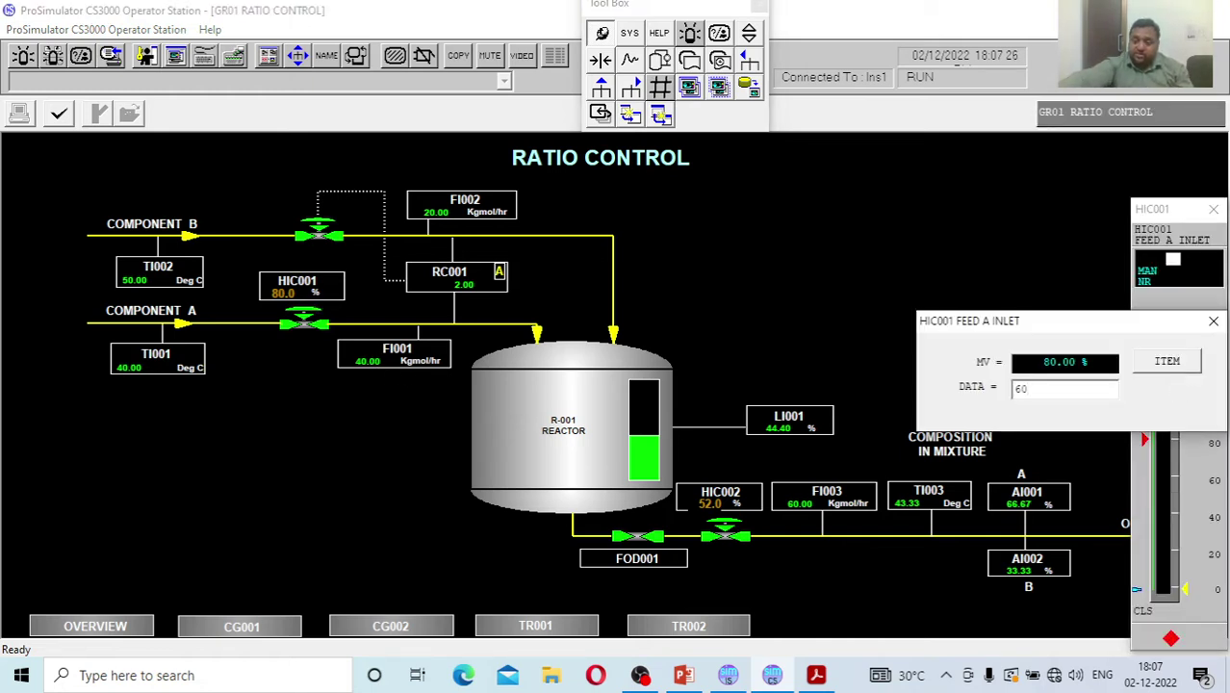
{"action": "key", "text": "Return"}
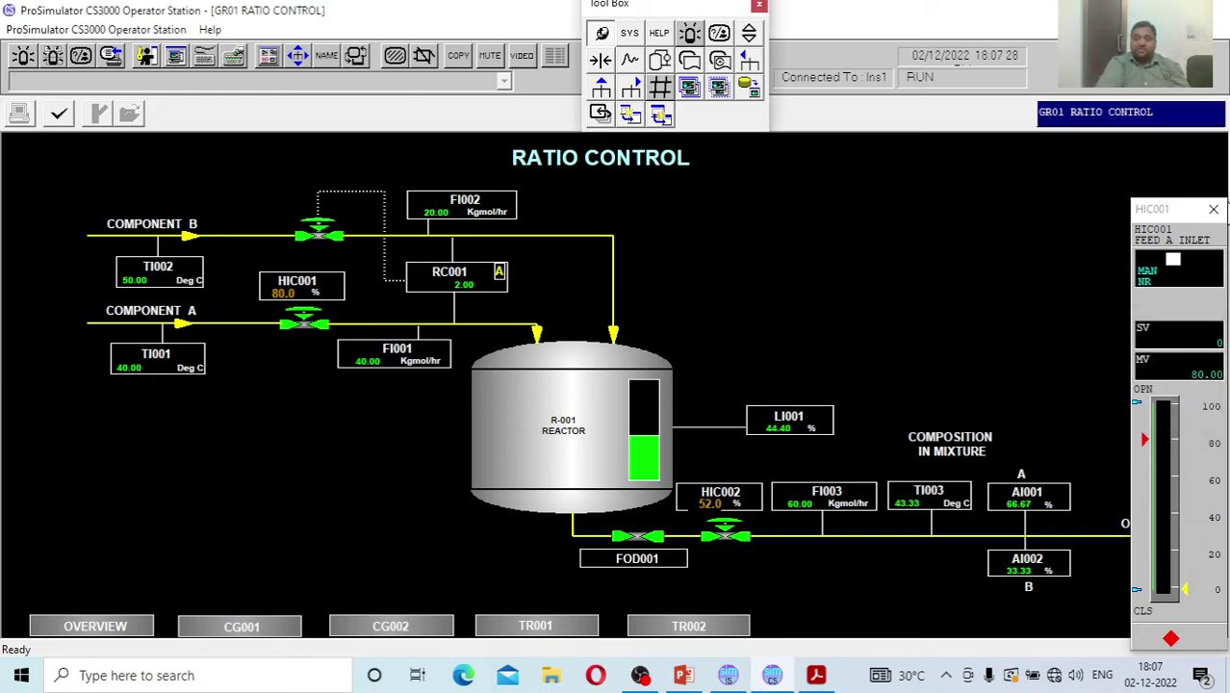
{"action": "left_click", "coordinate": [1213, 209]}
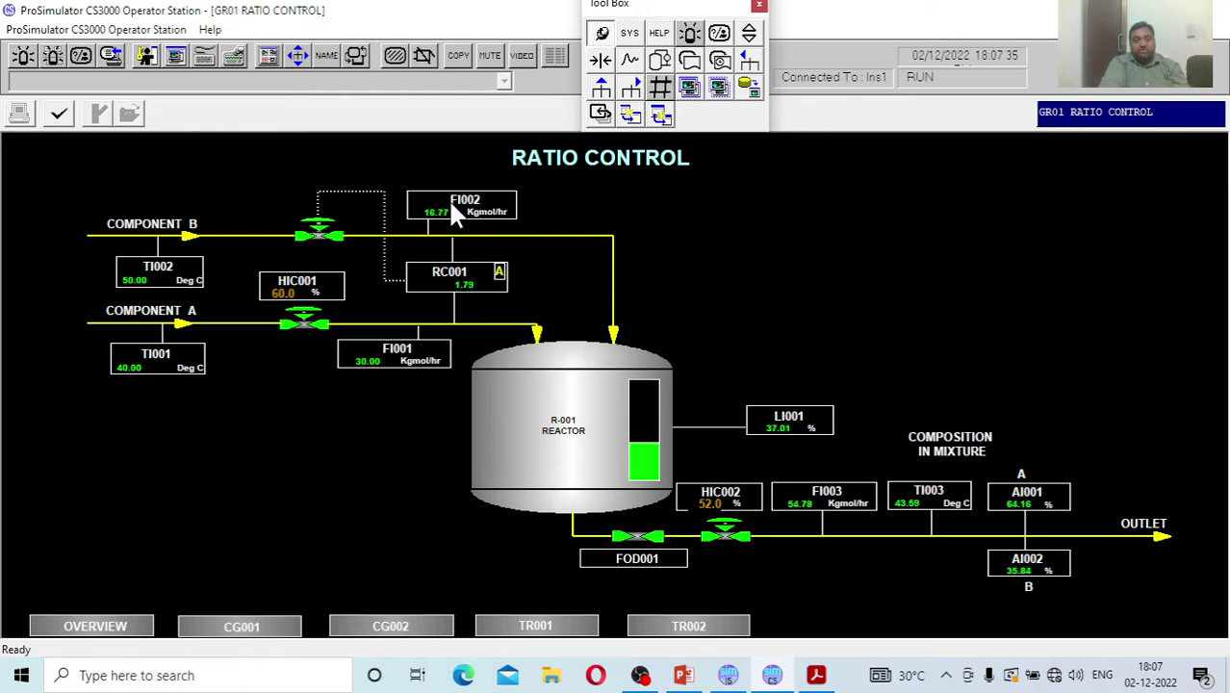
{"action": "left_click", "coordinate": [437, 281]}
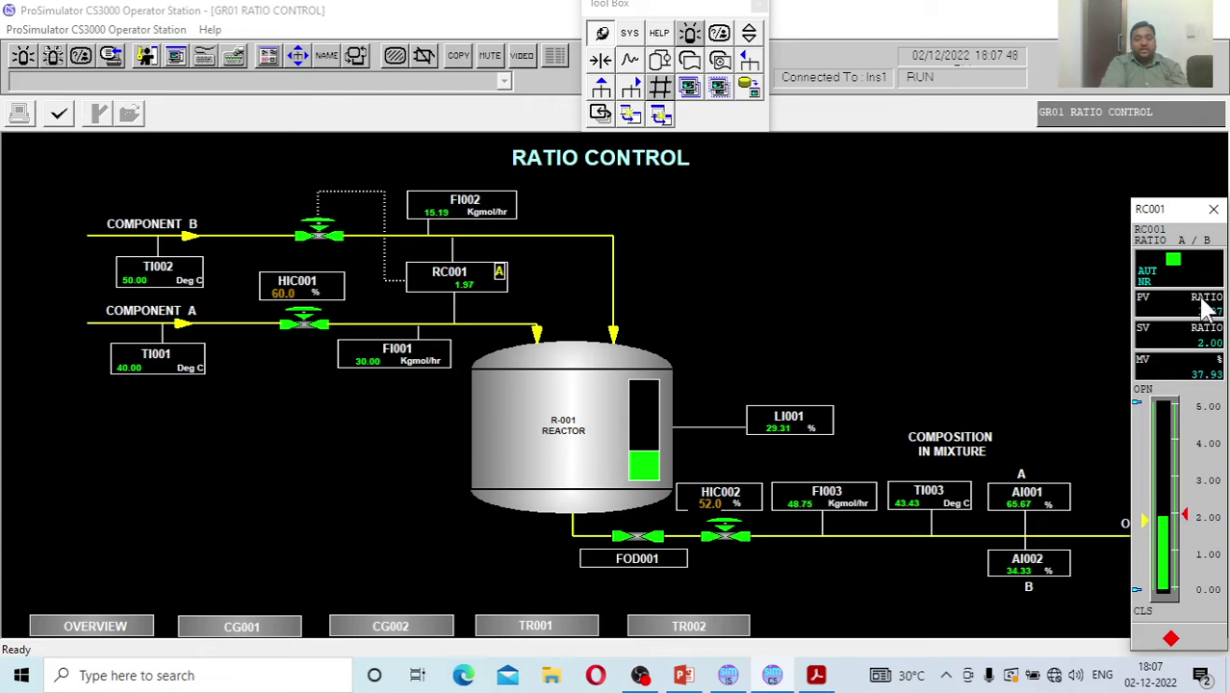
{"action": "left_click", "coordinate": [1215, 210]}
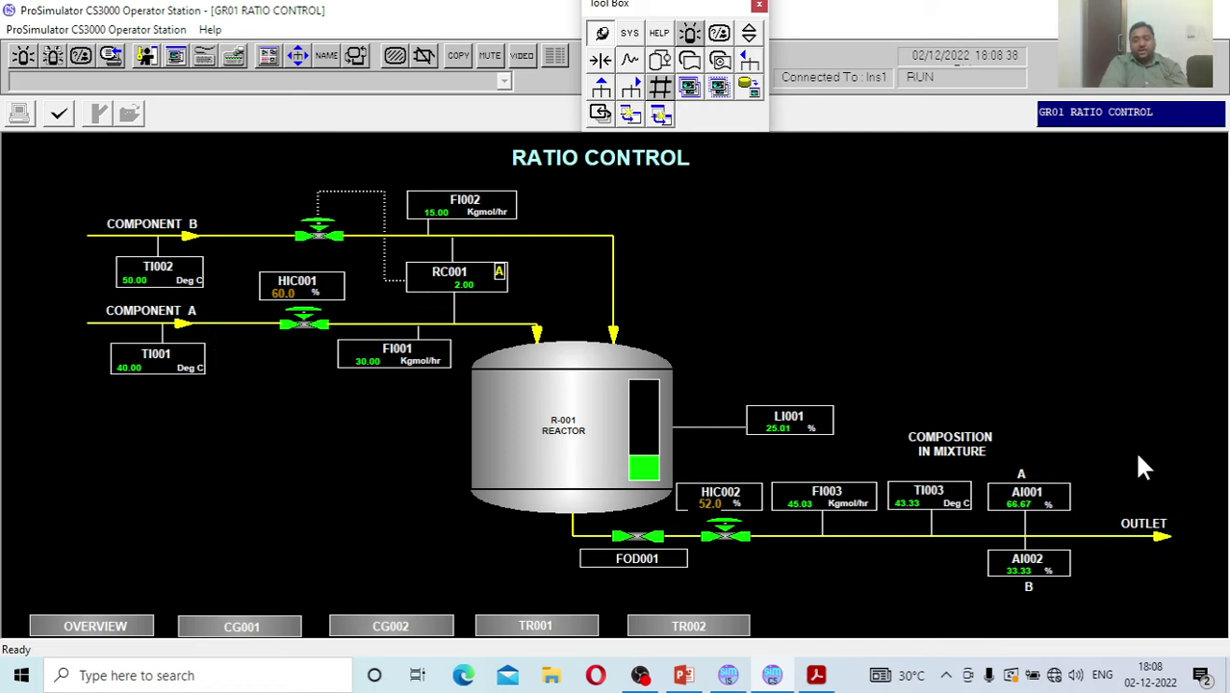
Step: Lower the RC001 ratio setpoint to 1.00 and close its faceplate
{"action": "left_click", "coordinate": [474, 281]}
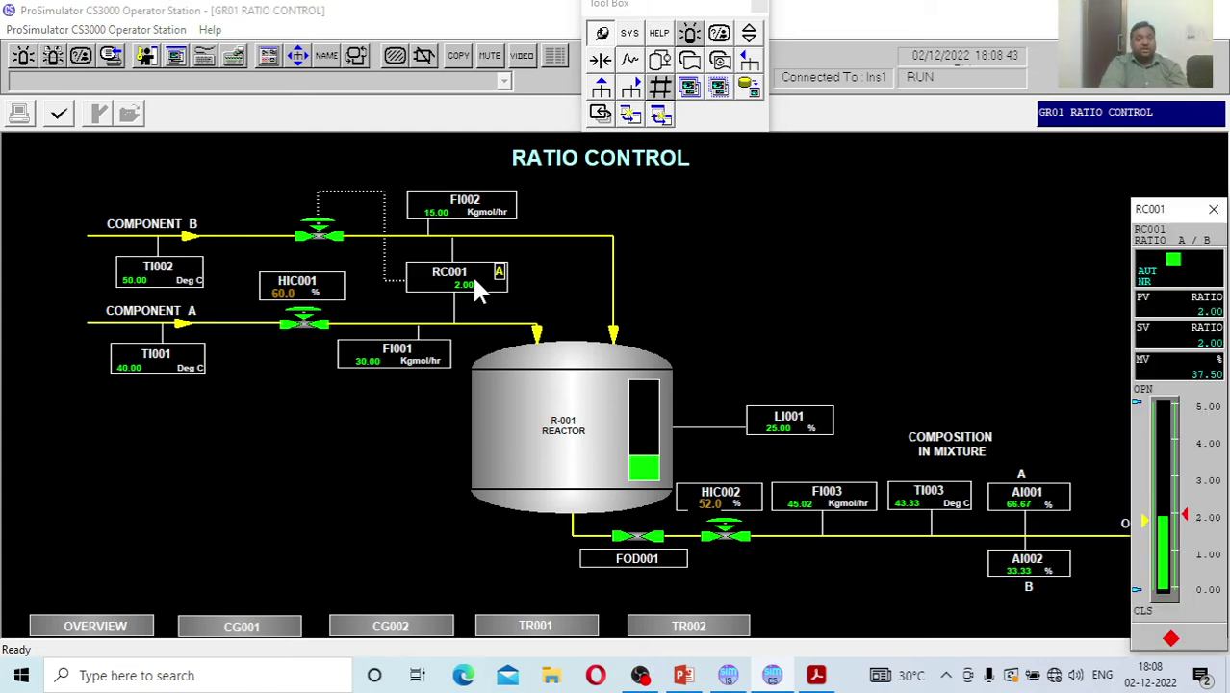
{"action": "left_click", "coordinate": [1194, 337]}
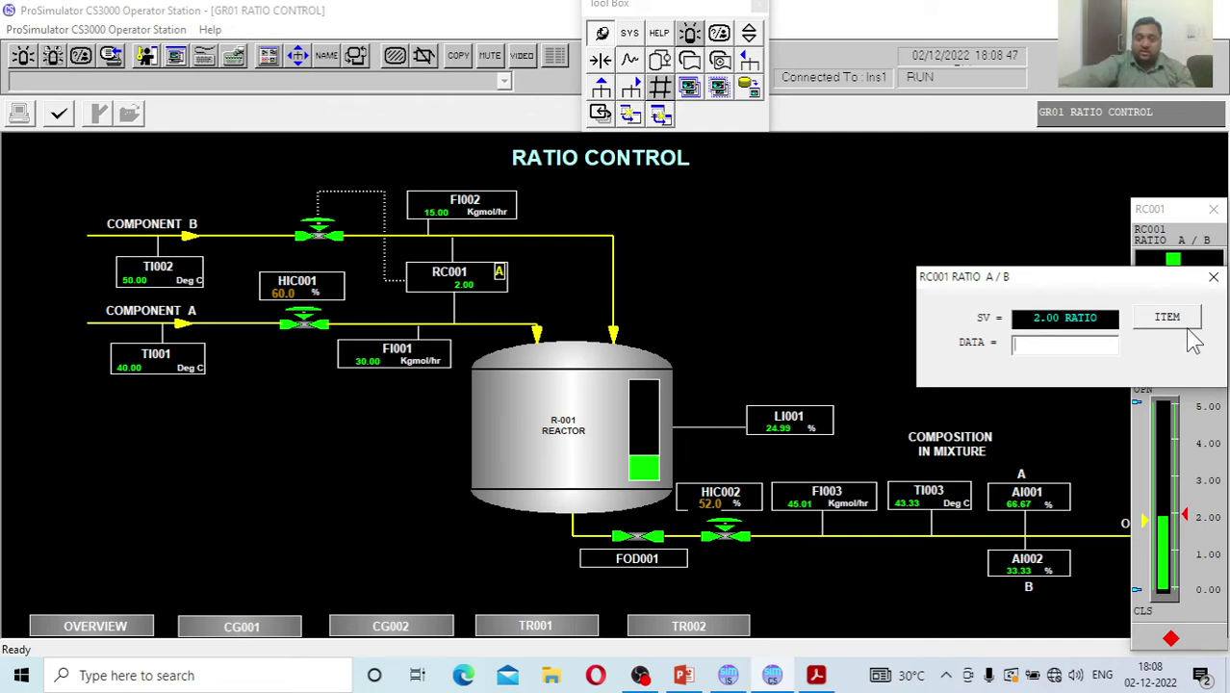
{"action": "type", "text": "1"}
{"action": "key", "text": "Return"}
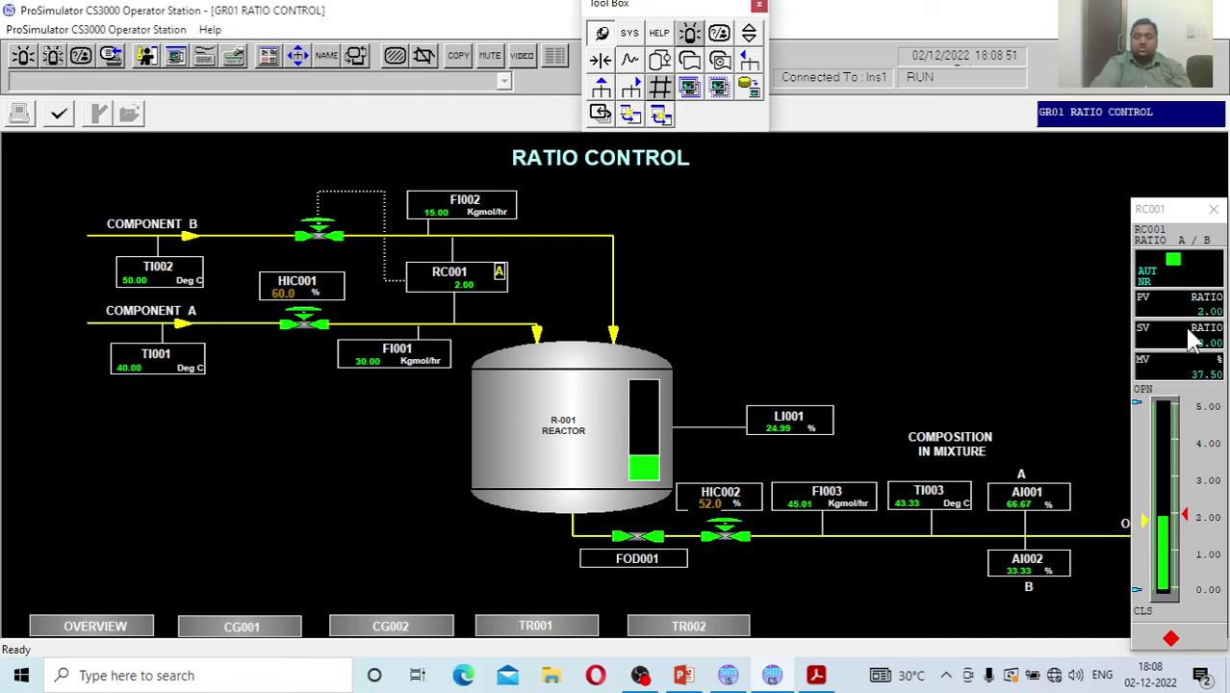
{"action": "left_click", "coordinate": [1215, 210]}
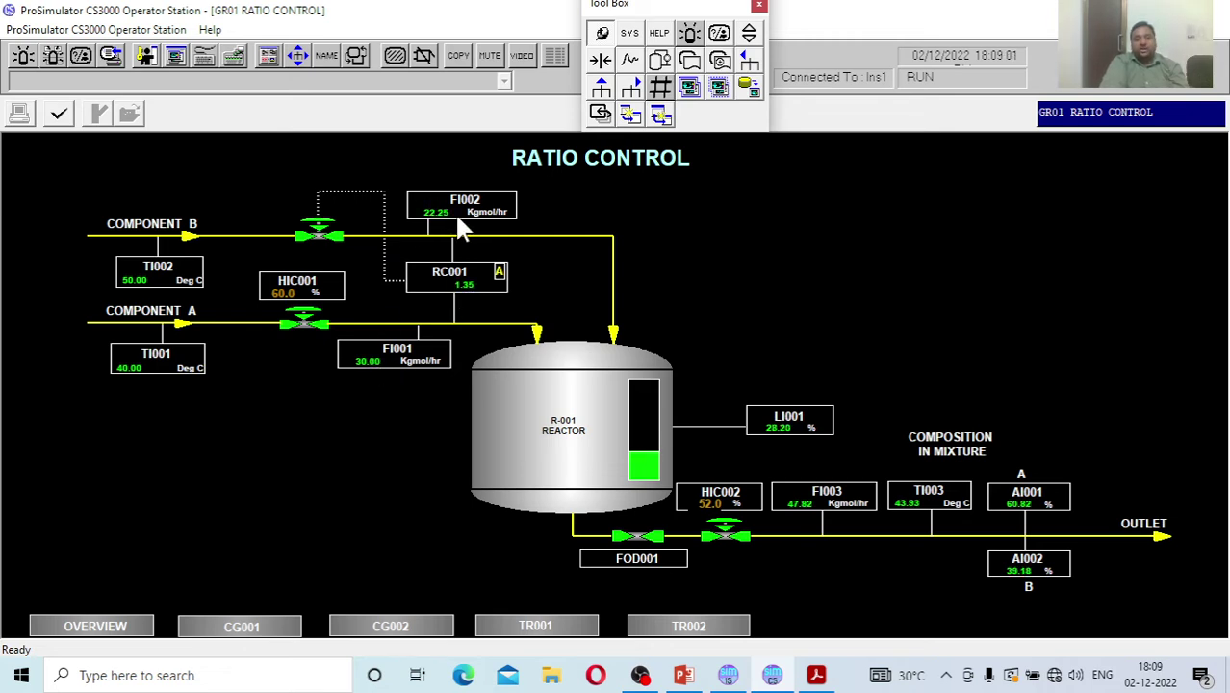
Step: Bring up the RC001 faceplate and choose Tuning from its context menu
{"action": "left_click", "coordinate": [461, 285]}
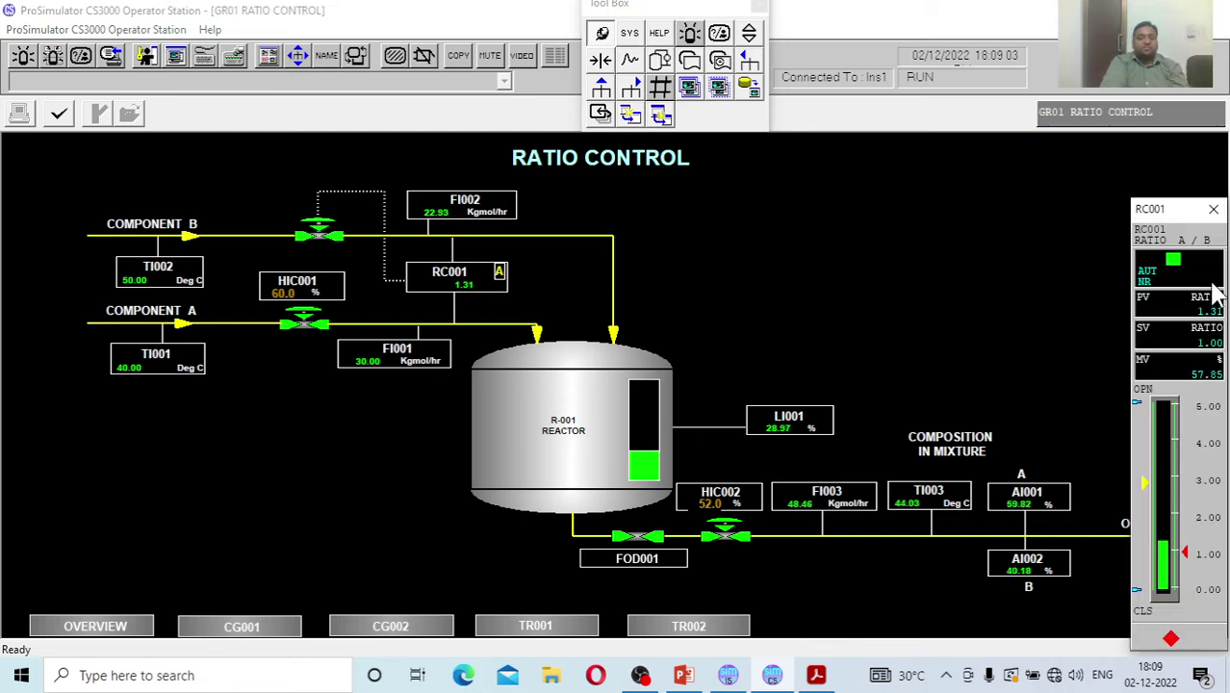
{"action": "left_click", "coordinate": [1215, 210]}
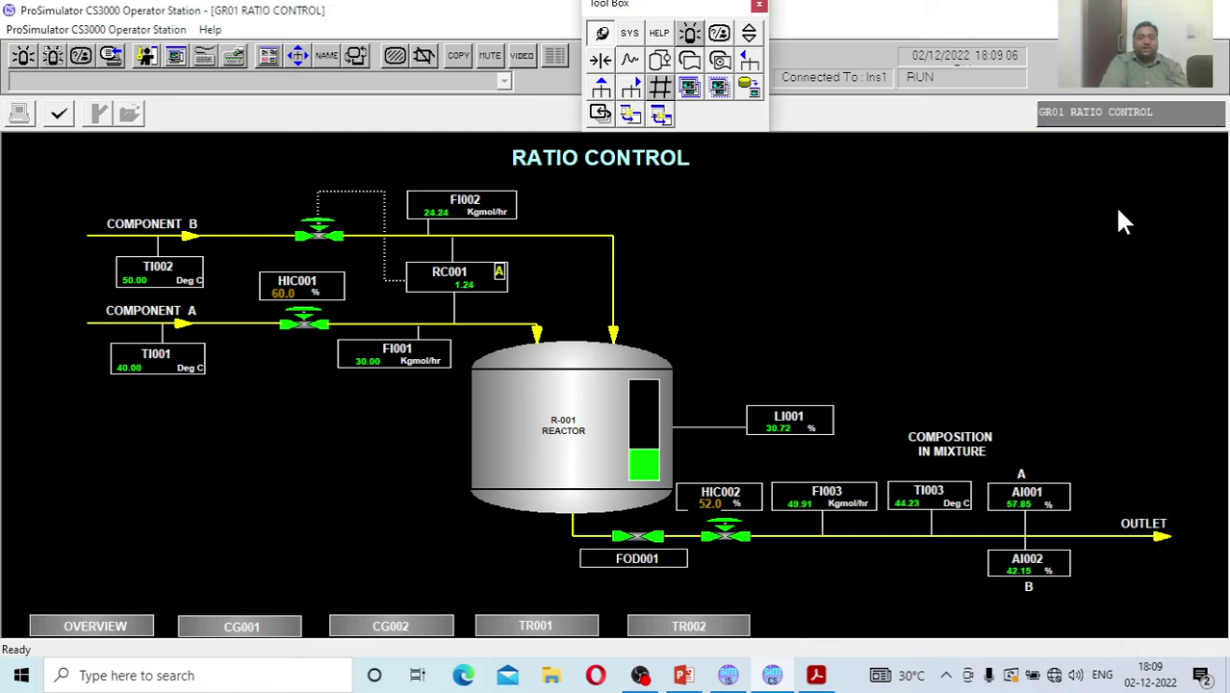
{"action": "left_click", "coordinate": [502, 273]}
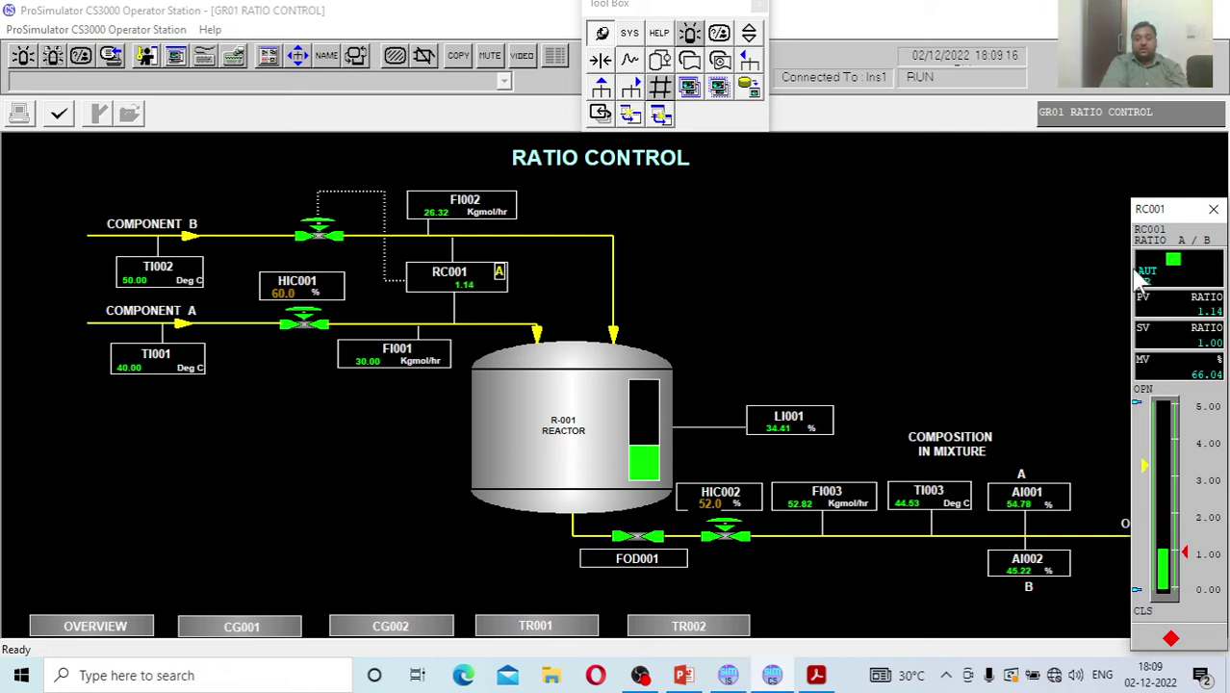
{"action": "left_click", "coordinate": [1213, 209]}
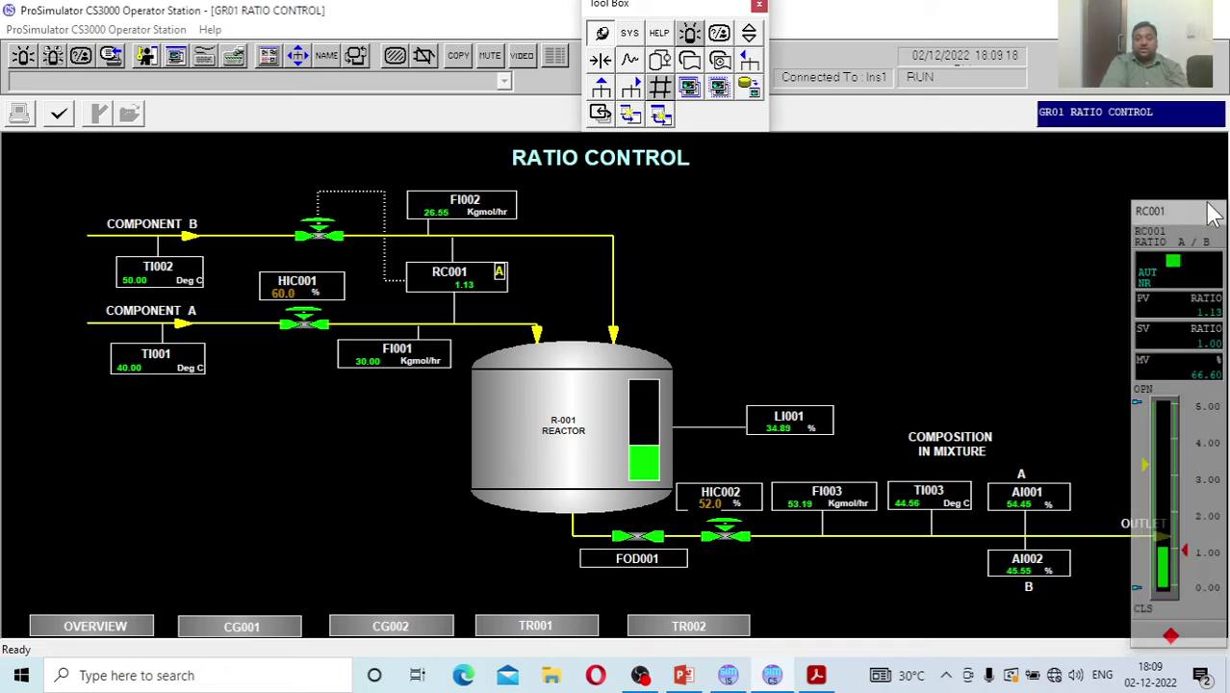
{"action": "left_click", "coordinate": [504, 267]}
{"action": "right_click", "coordinate": [505, 268]}
{"action": "left_click", "coordinate": [568, 274]}
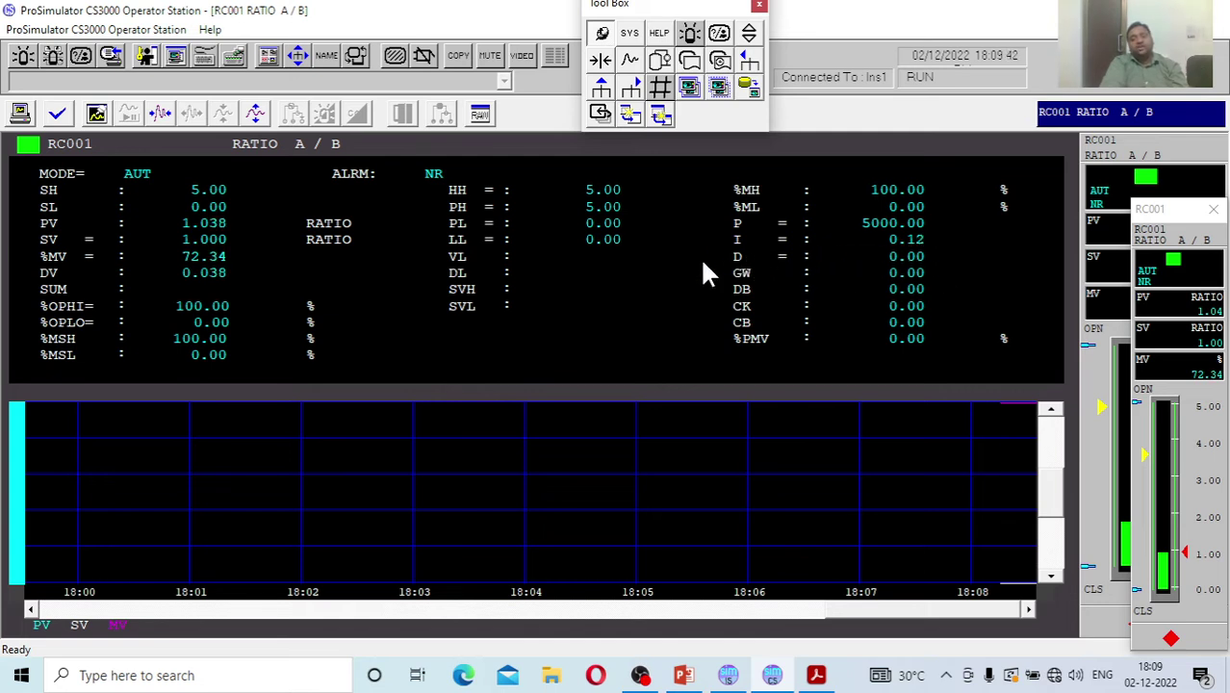
Step: Dismiss the RC001 derivative entry unchanged and go back to the RATIO CONTROL graphic
{"action": "left_click", "coordinate": [892, 256]}
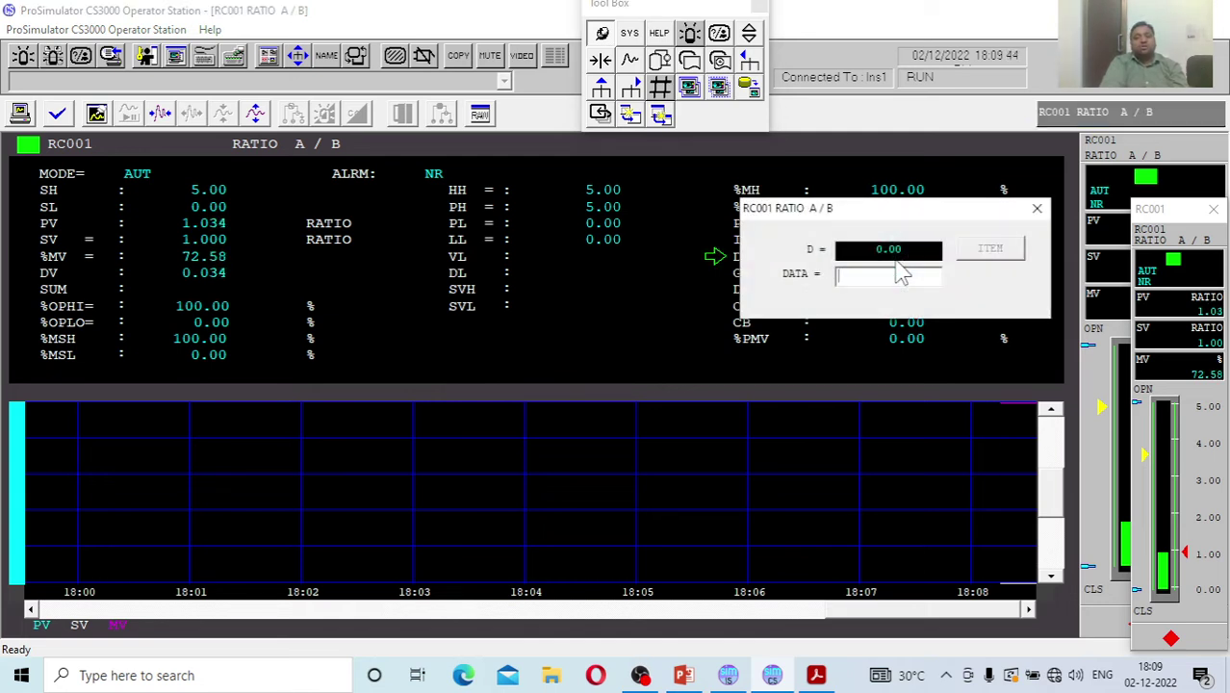
{"action": "left_click", "coordinate": [1038, 211]}
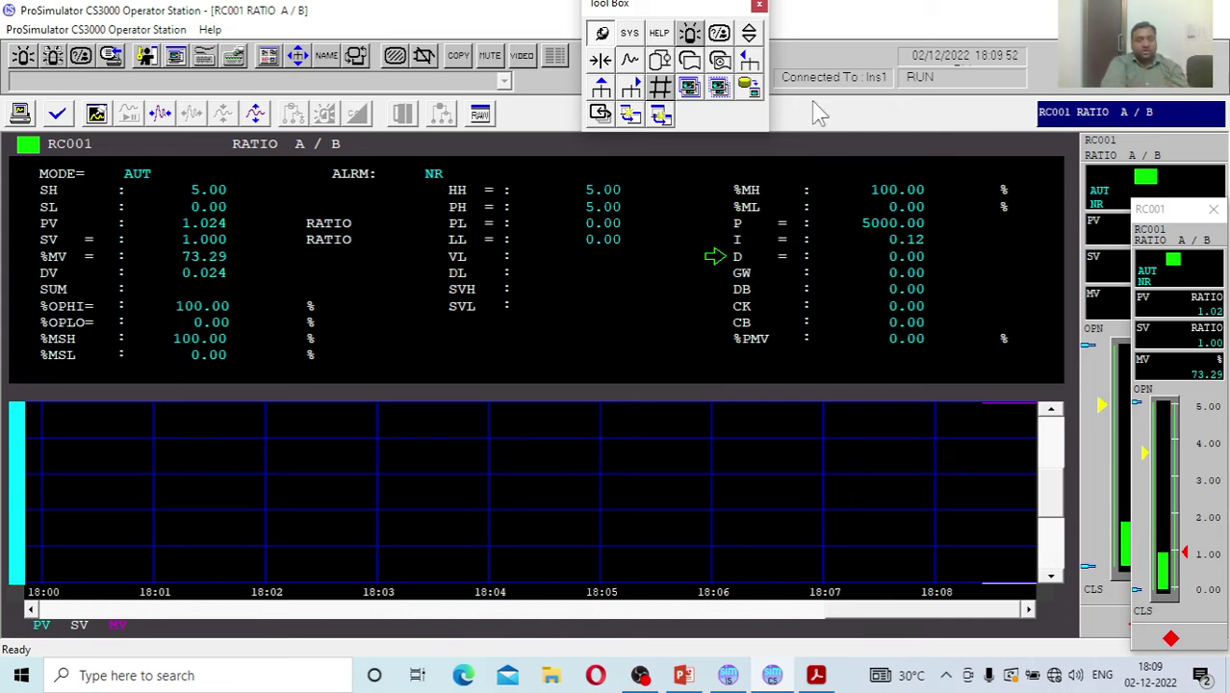
{"action": "left_click", "coordinate": [662, 60]}
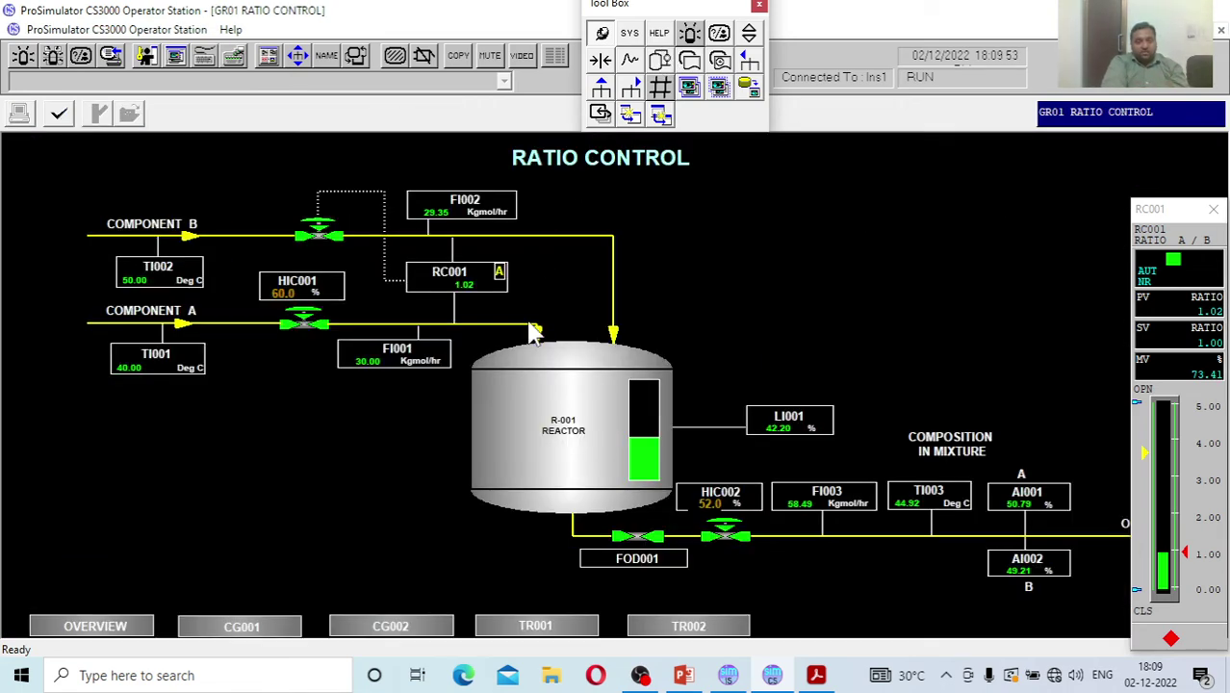
{"action": "left_click", "coordinate": [479, 281]}
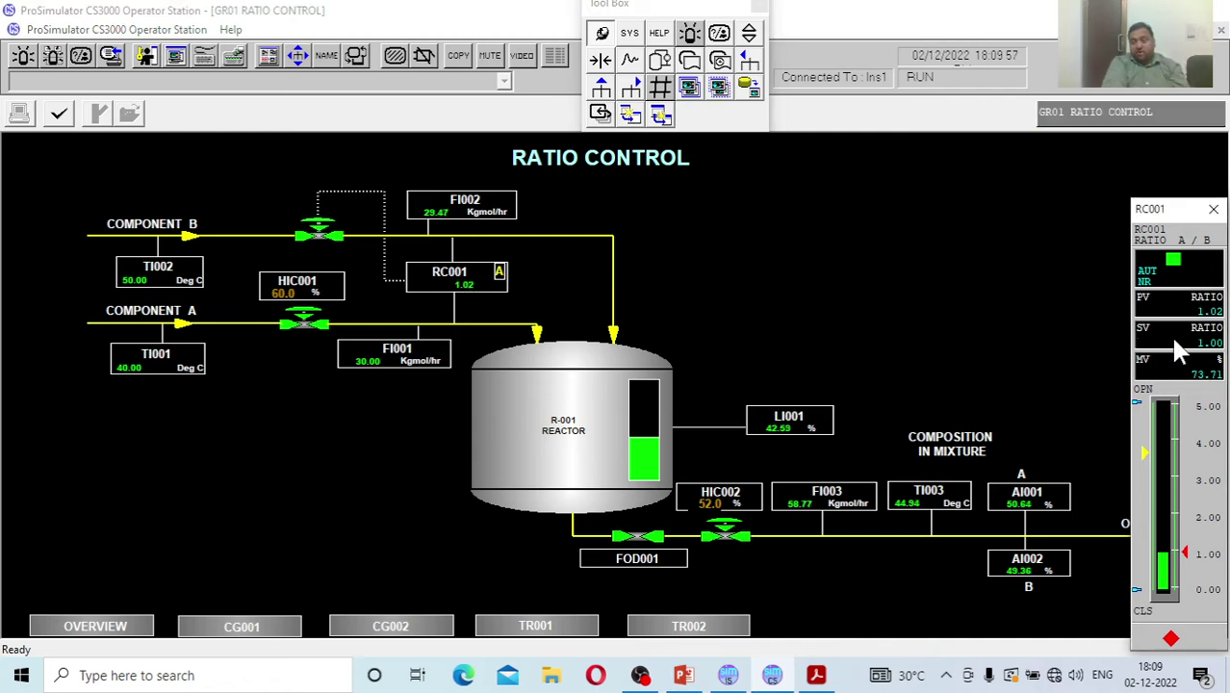